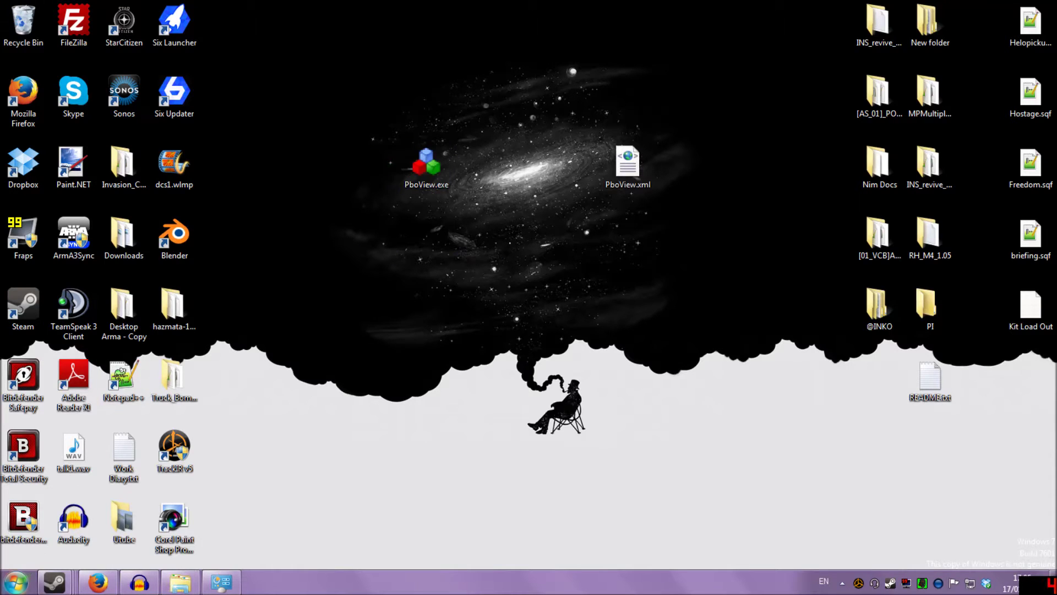
# - Browse from Computer to Local Disk (C:) and open the personal user folder inside Users
pyautogui.click(16, 582)
pyautogui.click(516, 392)
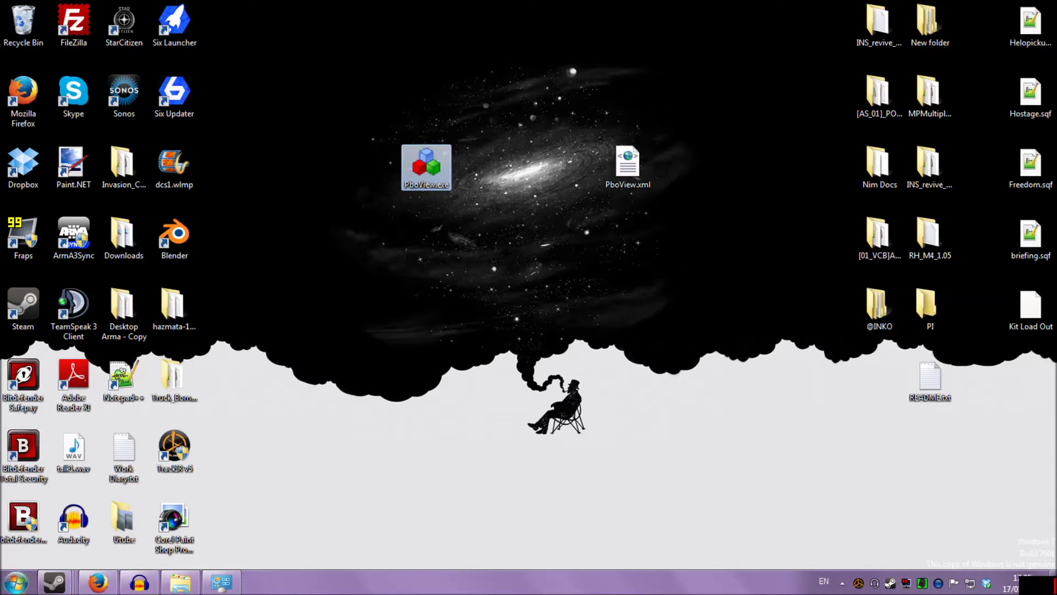
pyautogui.click(16, 582)
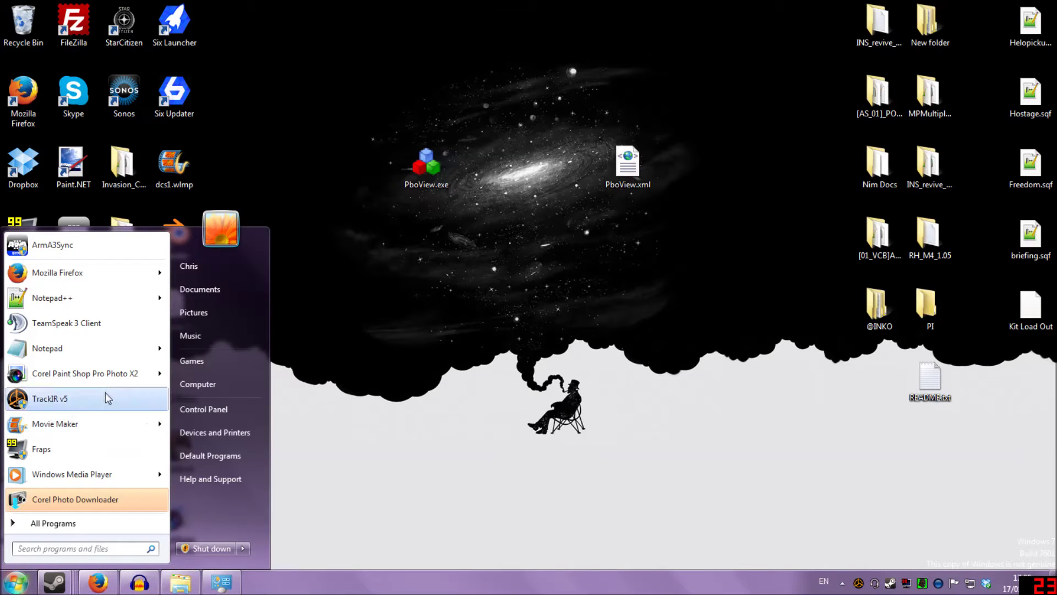
pyautogui.click(198, 384)
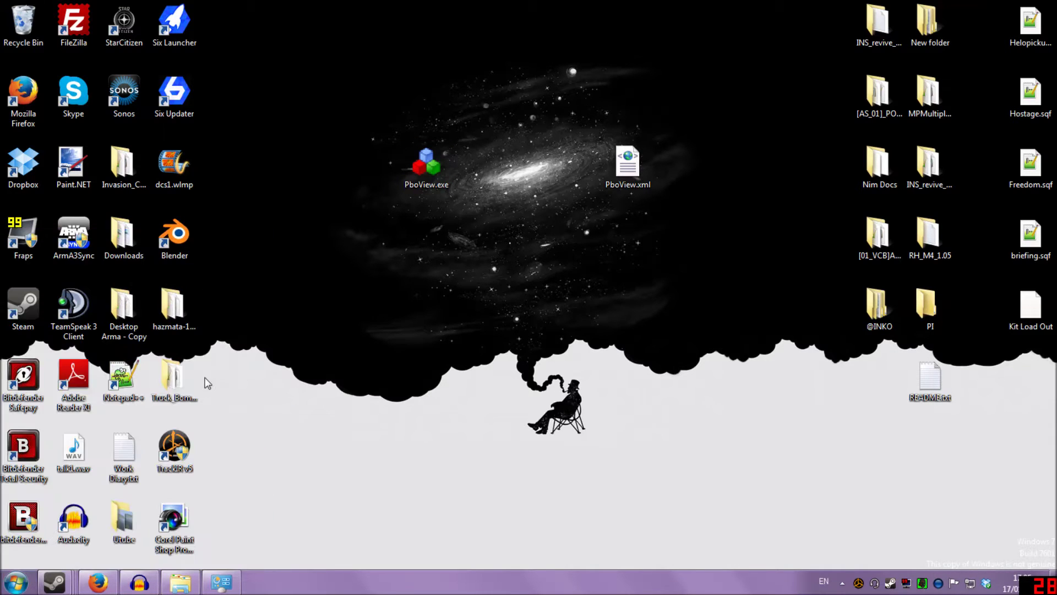
pyautogui.doubleClick(376, 117)
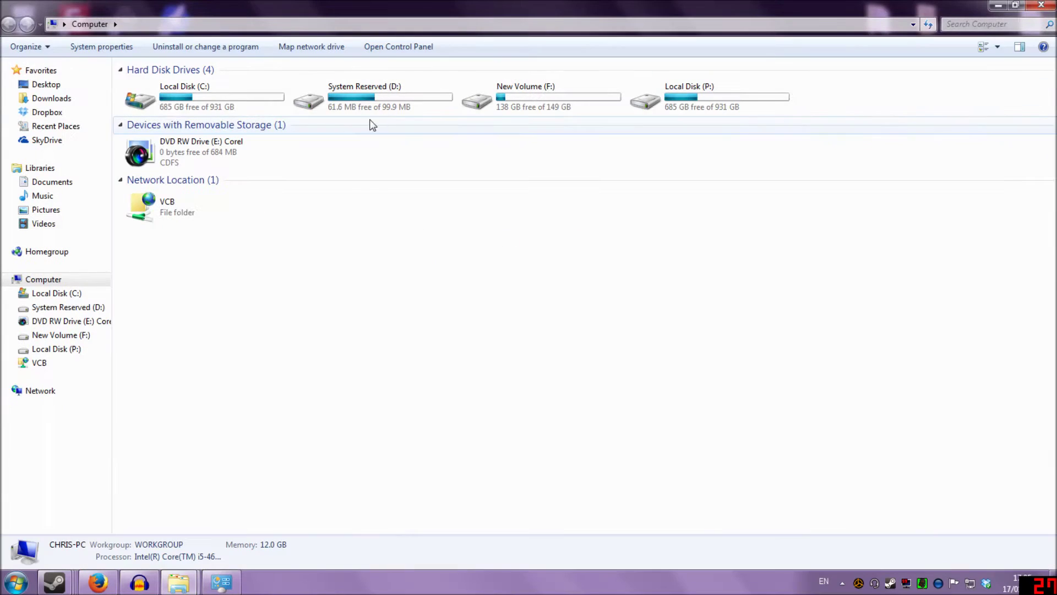
pyautogui.doubleClick(180, 99)
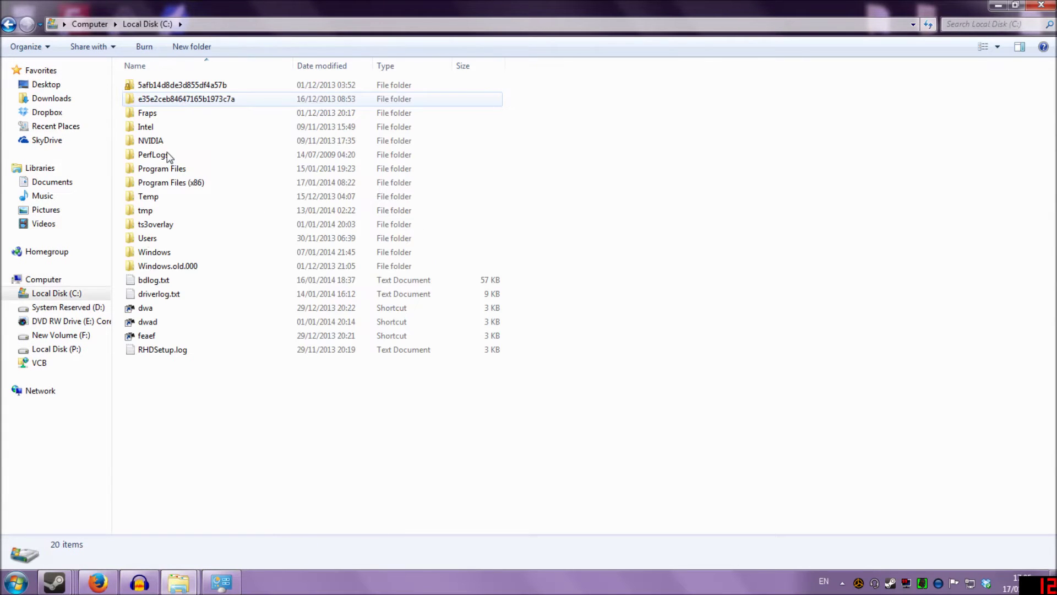
pyautogui.doubleClick(154, 239)
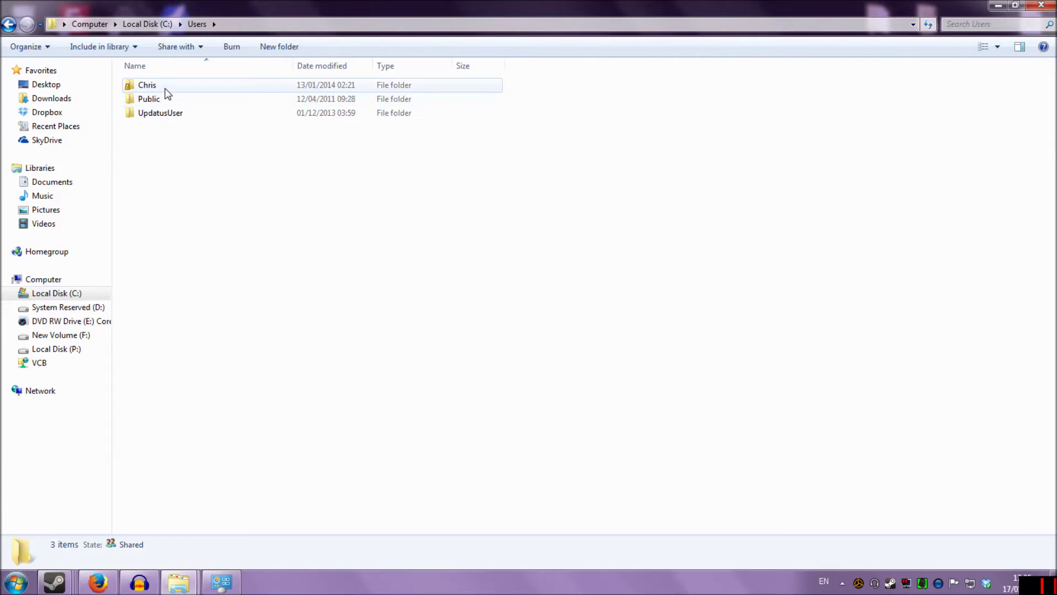
pyautogui.doubleClick(164, 88)
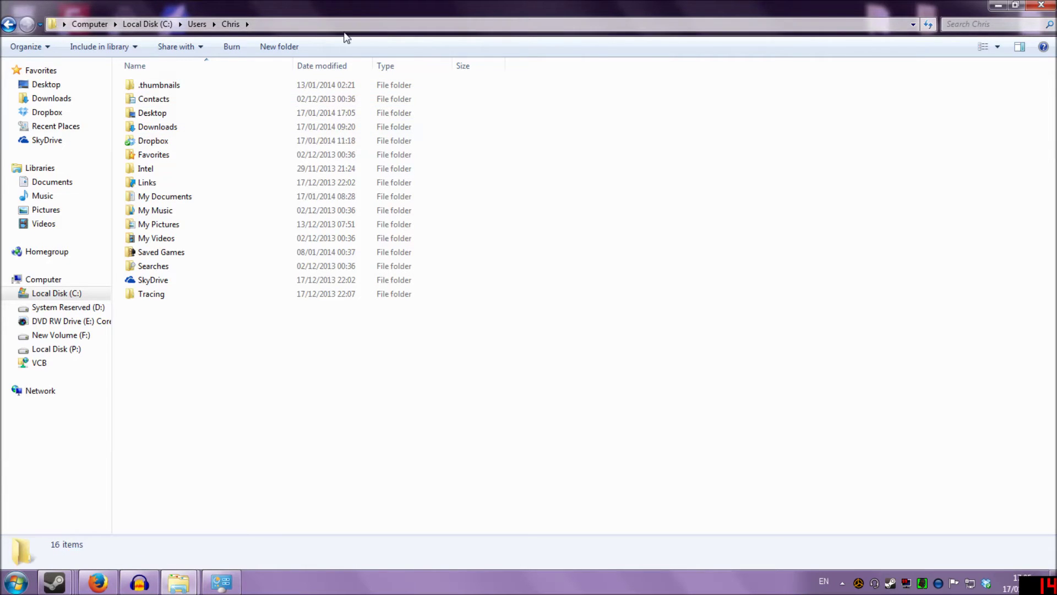
# - Go to the hidden AppData folder of the user profile through its folder path
pyautogui.click(496, 24)
pyautogui.click(495, 25)
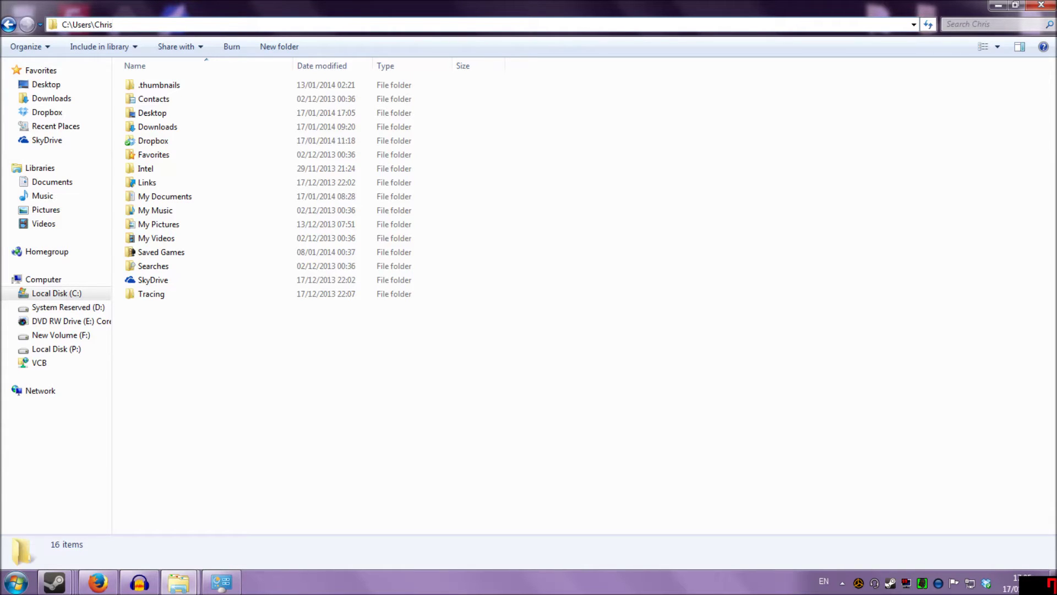
pyautogui.press('BackSpace')
pyautogui.write('s')
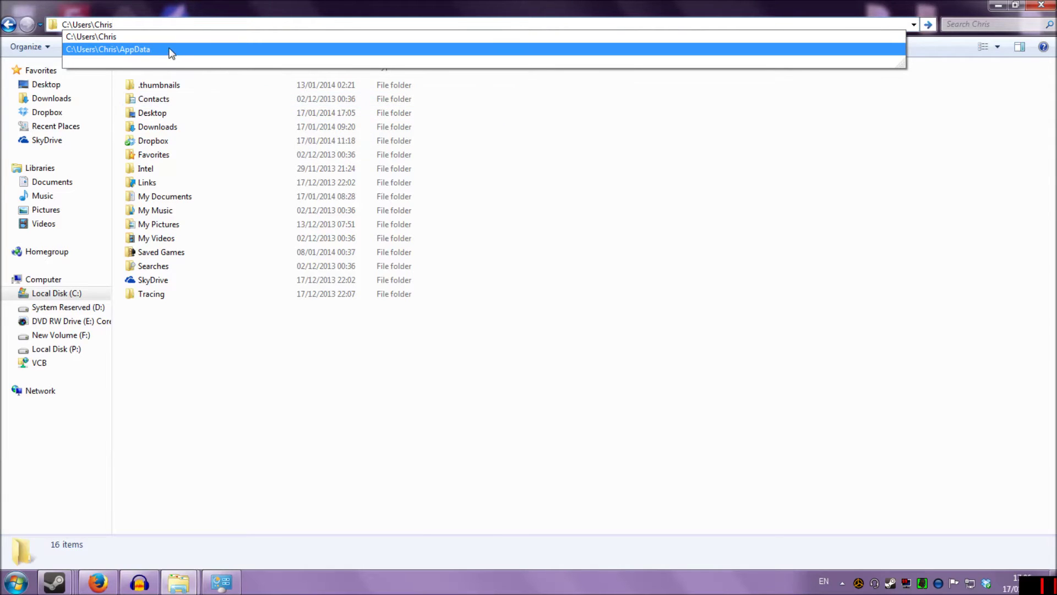
pyautogui.click(172, 44)
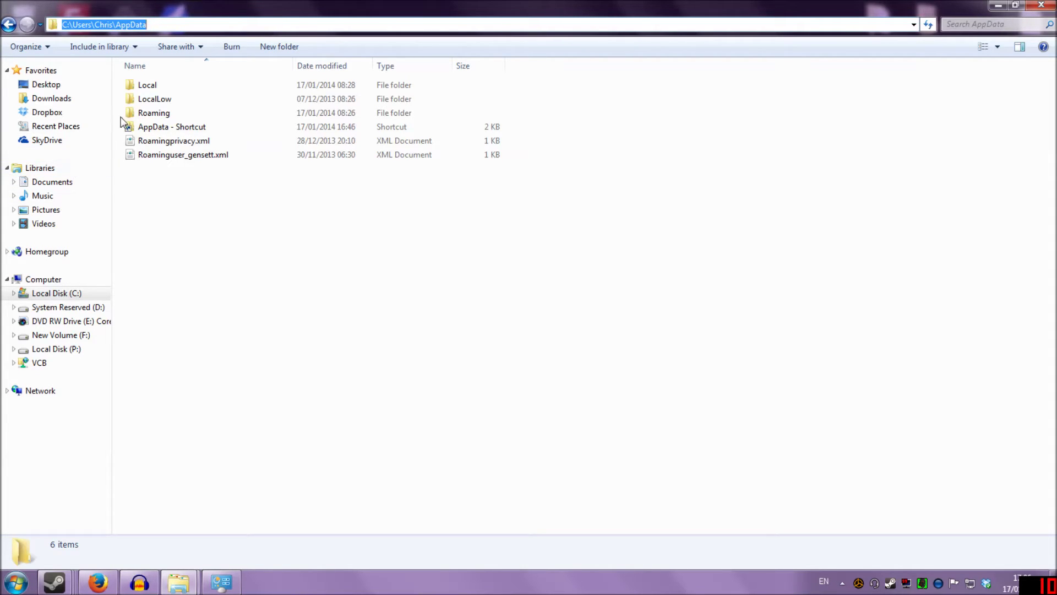
# - Open the MPMissionsCache folder under Local\Arma 3 in AppData
pyautogui.doubleClick(148, 87)
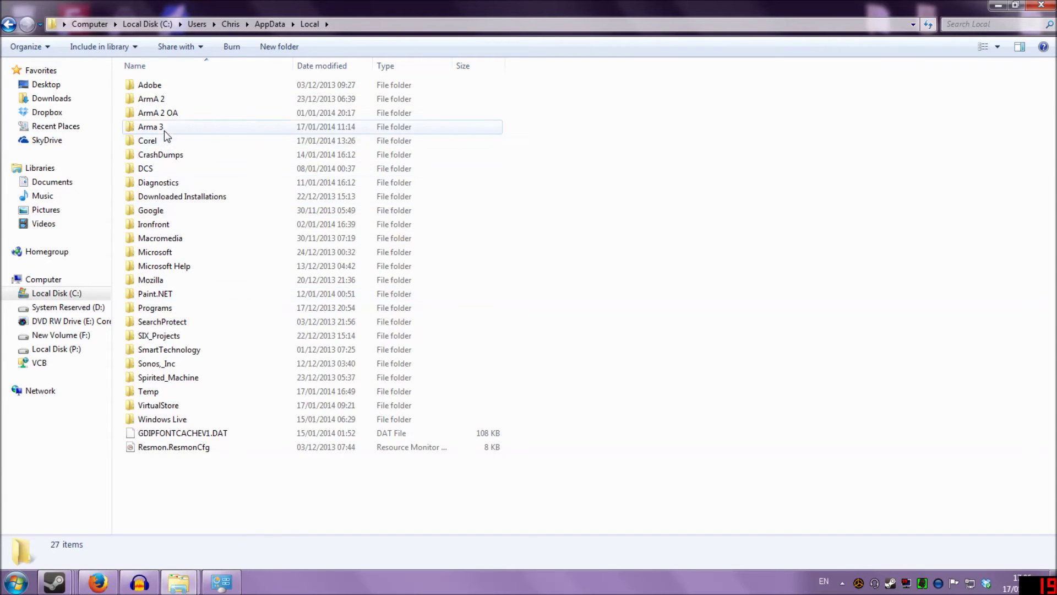
pyautogui.doubleClick(151, 127)
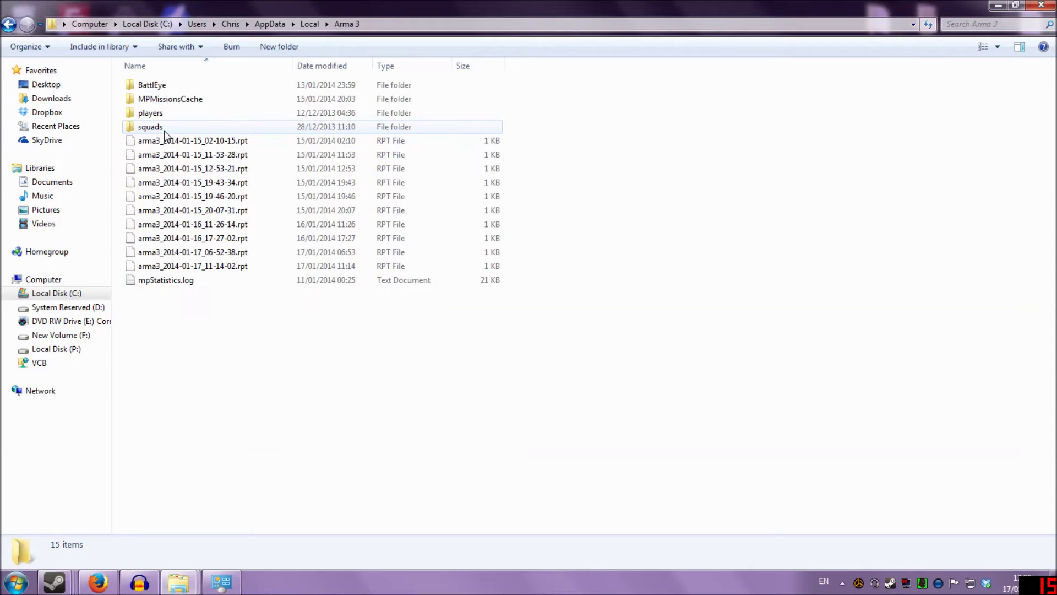
pyautogui.doubleClick(186, 101)
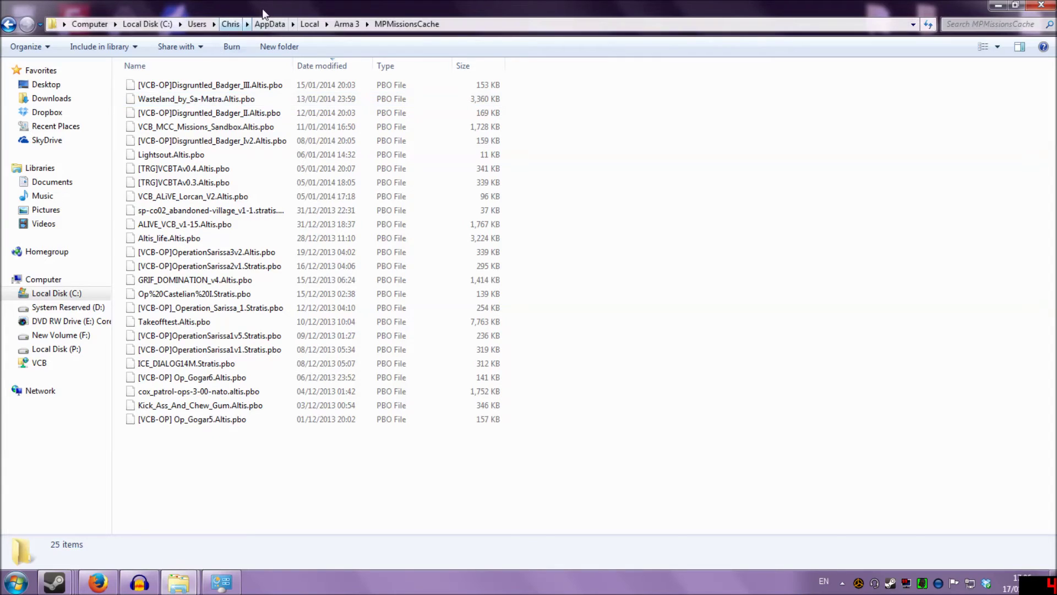
# - Dock the cache window to half the screen and copy [VCB-OP]Disgruntled_Badger_III.Altis.pbo onto the desktop
pyautogui.moveTo(527, 35); pyautogui.dragTo(1055, 105)
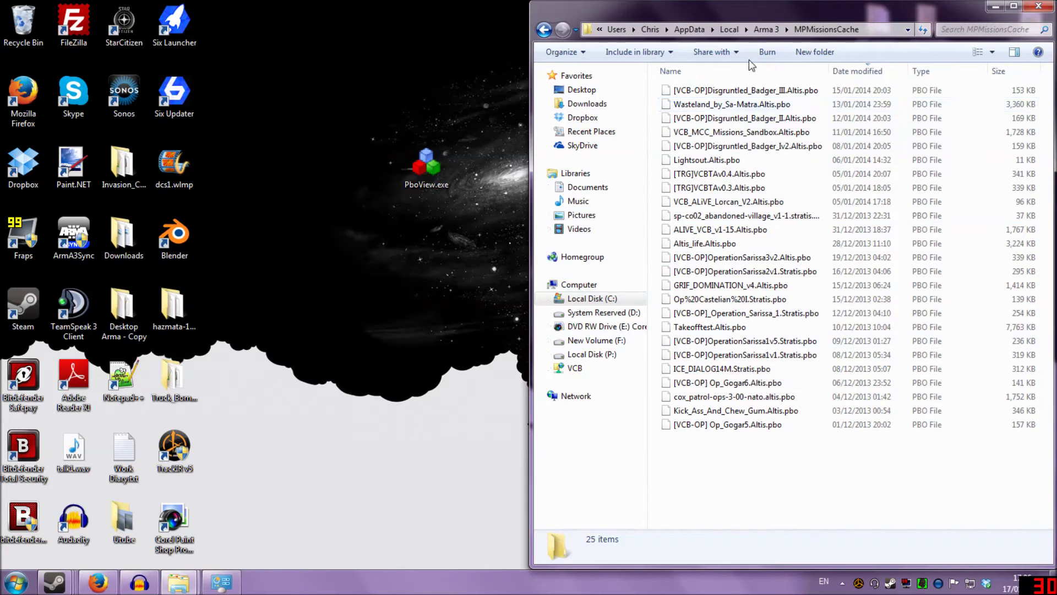
pyautogui.click(846, 72)
pyautogui.click(866, 72)
pyautogui.rightClick(765, 94)
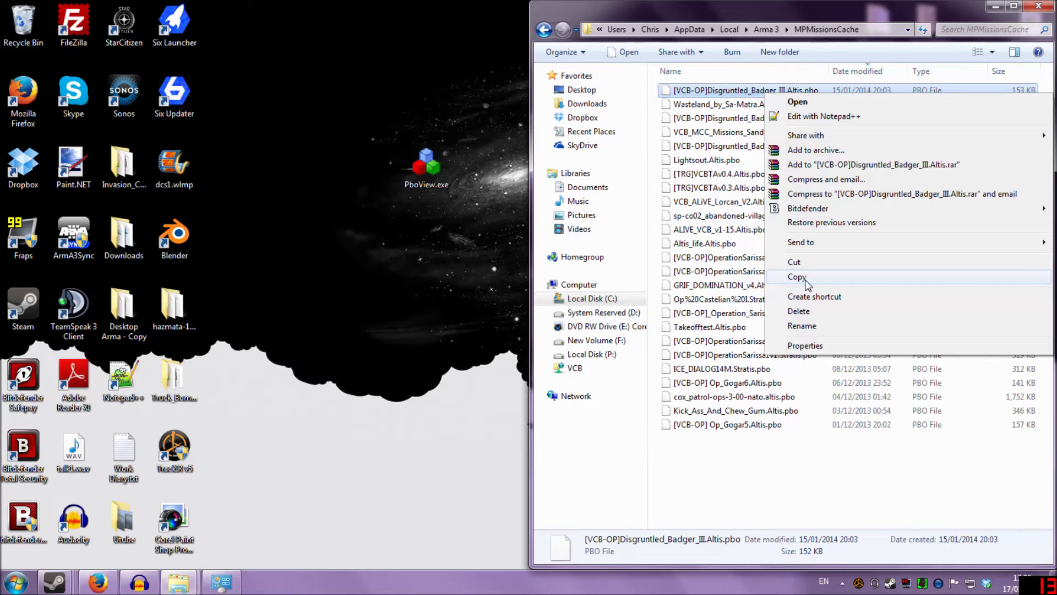
pyautogui.click(807, 282)
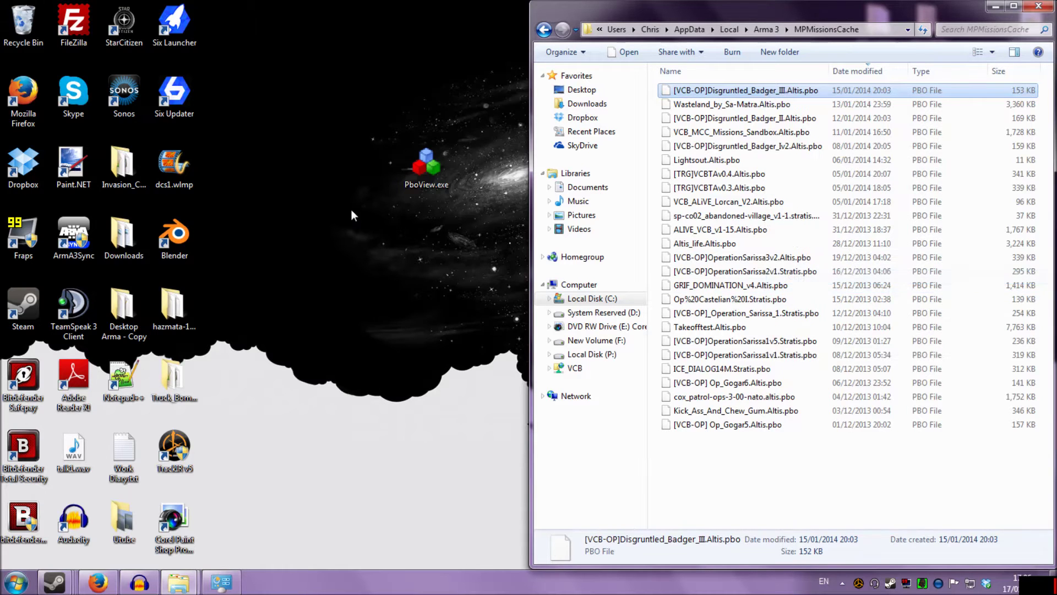
pyautogui.rightClick(352, 210)
pyautogui.click(382, 267)
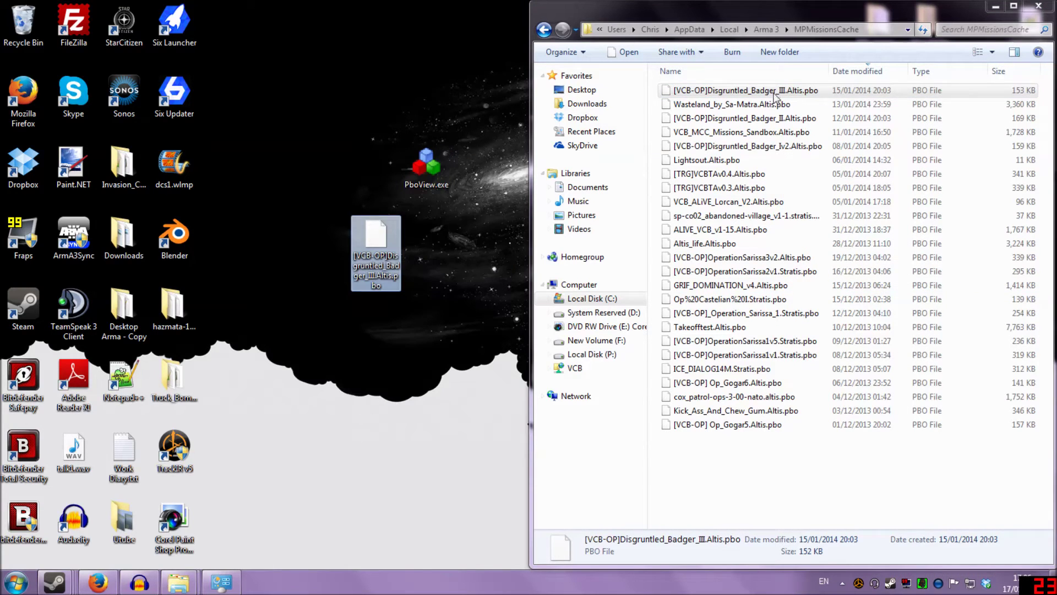
# - Clear the cache window away and arrange PboView.exe, PboView.xml and the copied mission PBO near each other on the desktop
pyautogui.click(995, 12)
pyautogui.moveTo(376, 238); pyautogui.dragTo(436, 246)
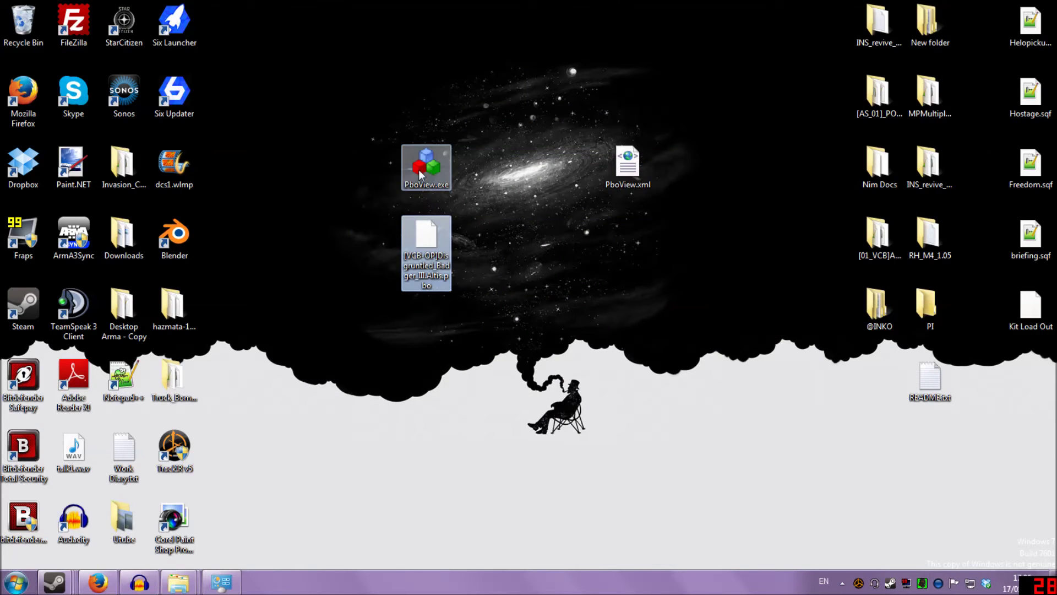
pyautogui.moveTo(419, 169); pyautogui.dragTo(368, 170)
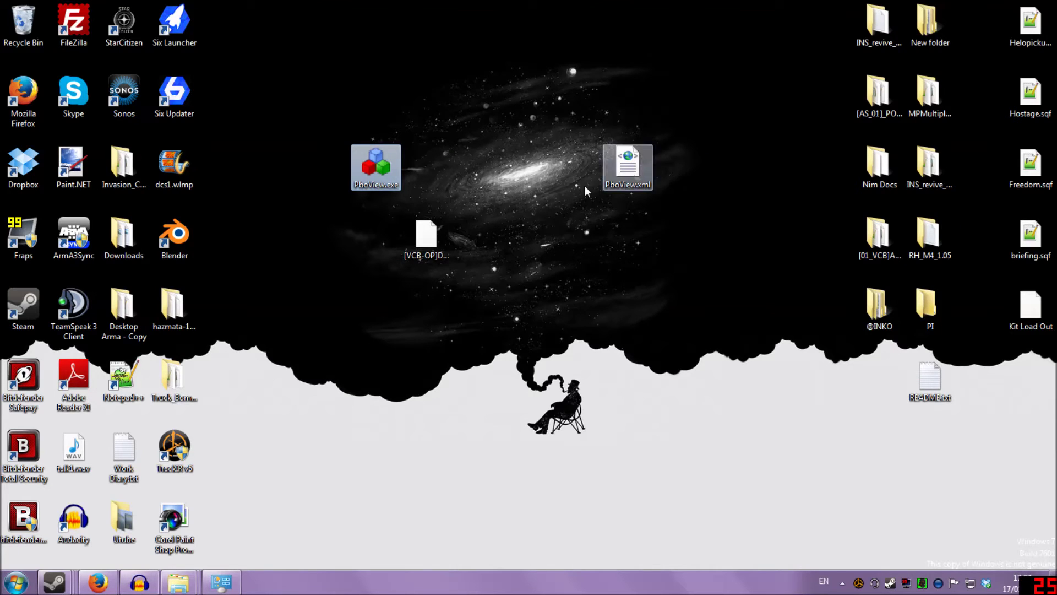
pyautogui.moveTo(628, 171); pyautogui.dragTo(376, 243)
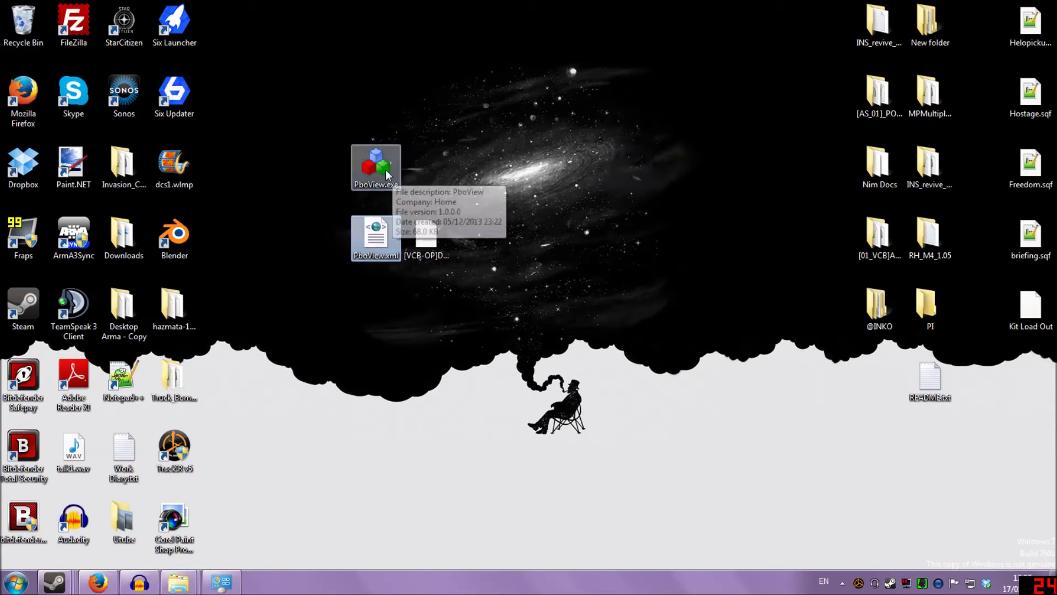
pyautogui.moveTo(386, 170)
pyautogui.mouseDown()
pyautogui.moveTo(465, 165)
pyautogui.moveTo(378, 171)
pyautogui.mouseUp()
pyautogui.moveTo(434, 221); pyautogui.dragTo(484, 221)
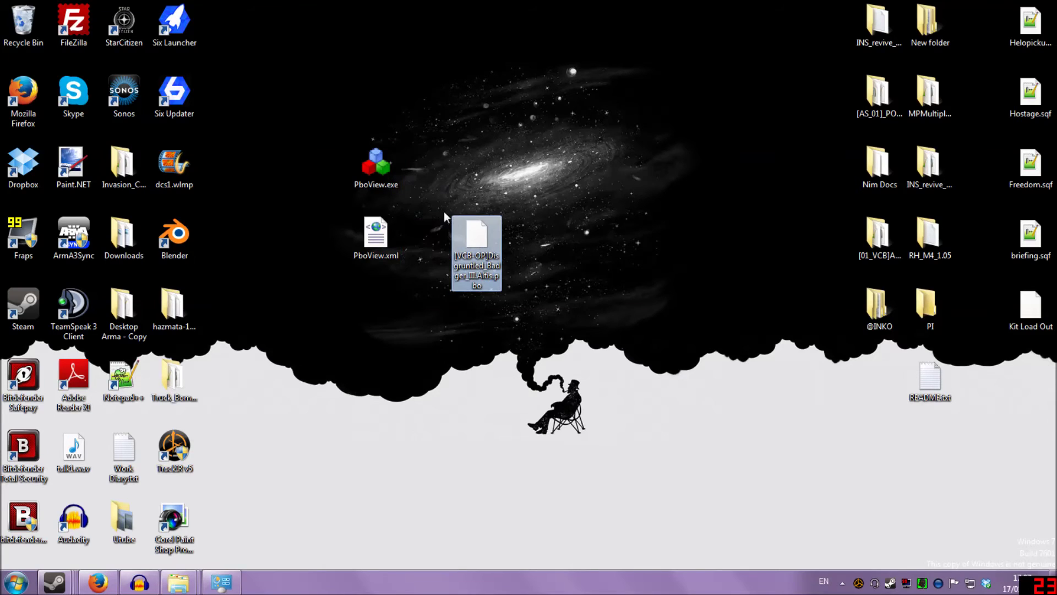
# - Launch PboView and unpack [VCB-OP]Disgruntled_Badger_III.Altis.pbo from the desktop
pyautogui.doubleClick(387, 164)
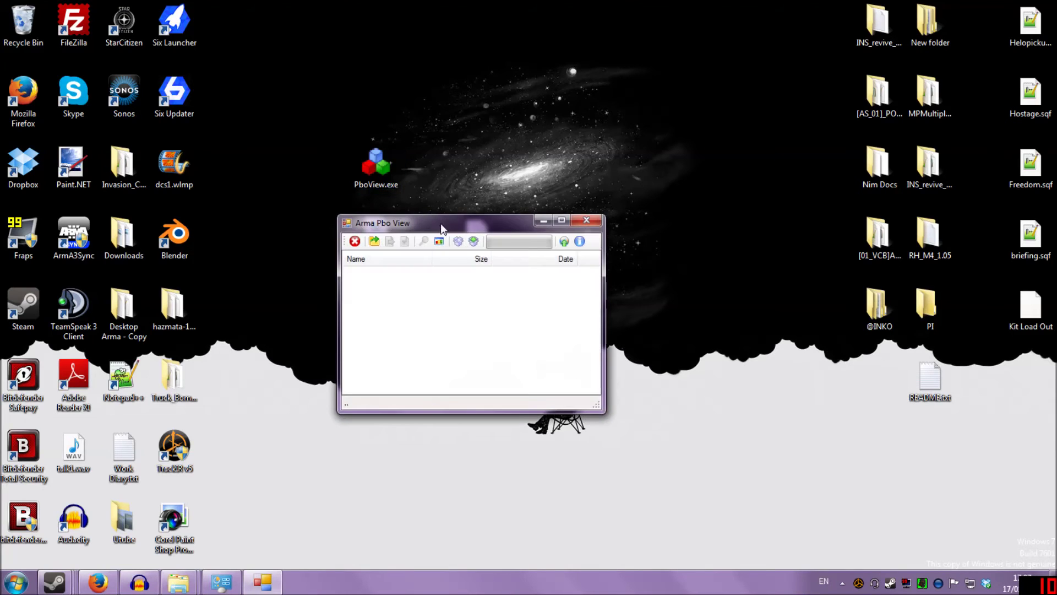
pyautogui.moveTo(441, 223); pyautogui.dragTo(219, 228)
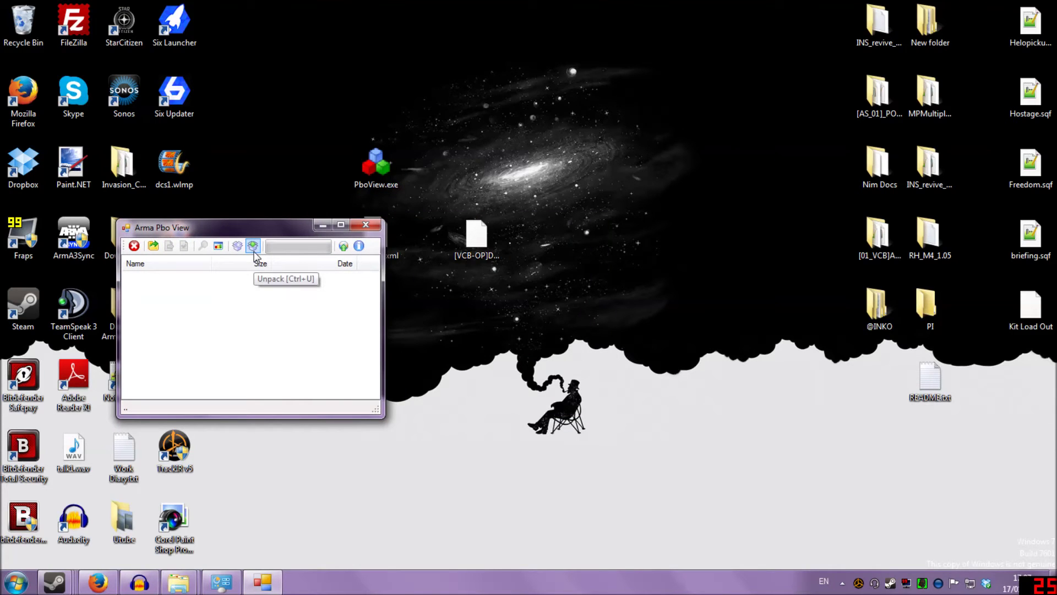
pyautogui.click(254, 253)
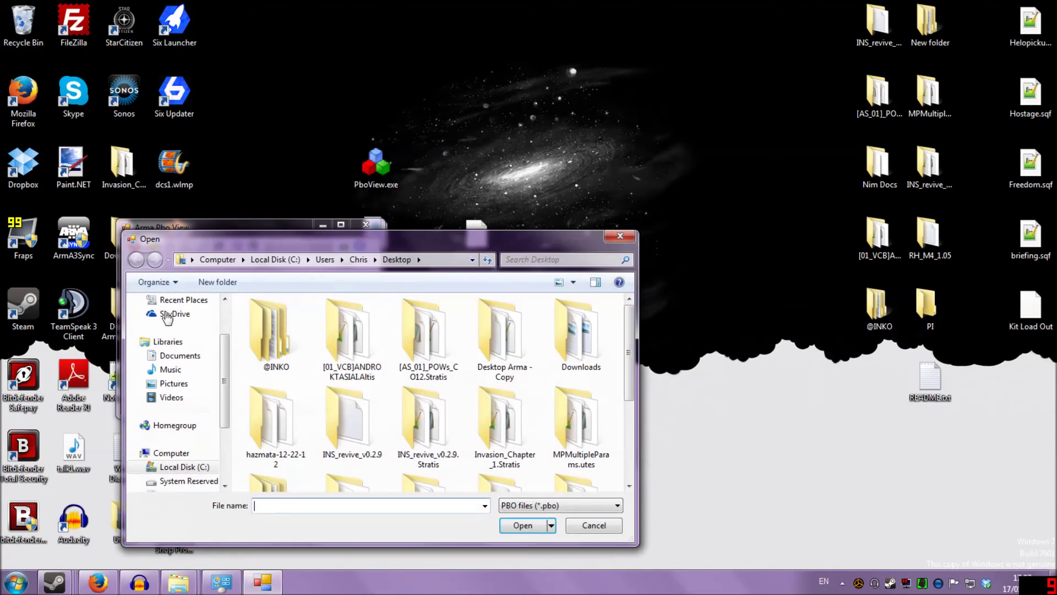
pyautogui.scroll(3, 214, 363)
pyautogui.click(174, 319)
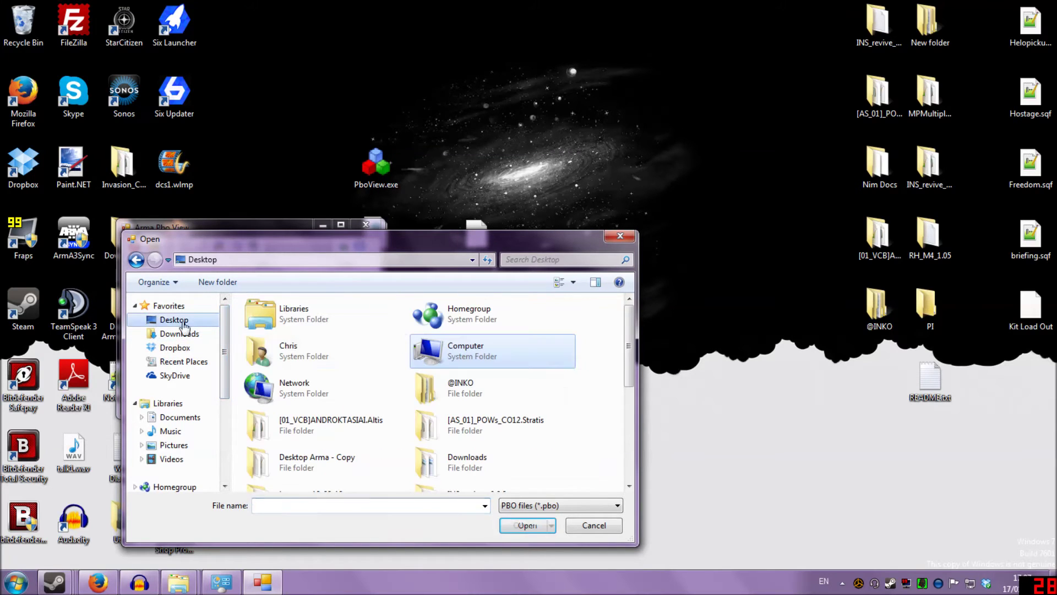
pyautogui.moveTo(629, 352); pyautogui.dragTo(616, 448)
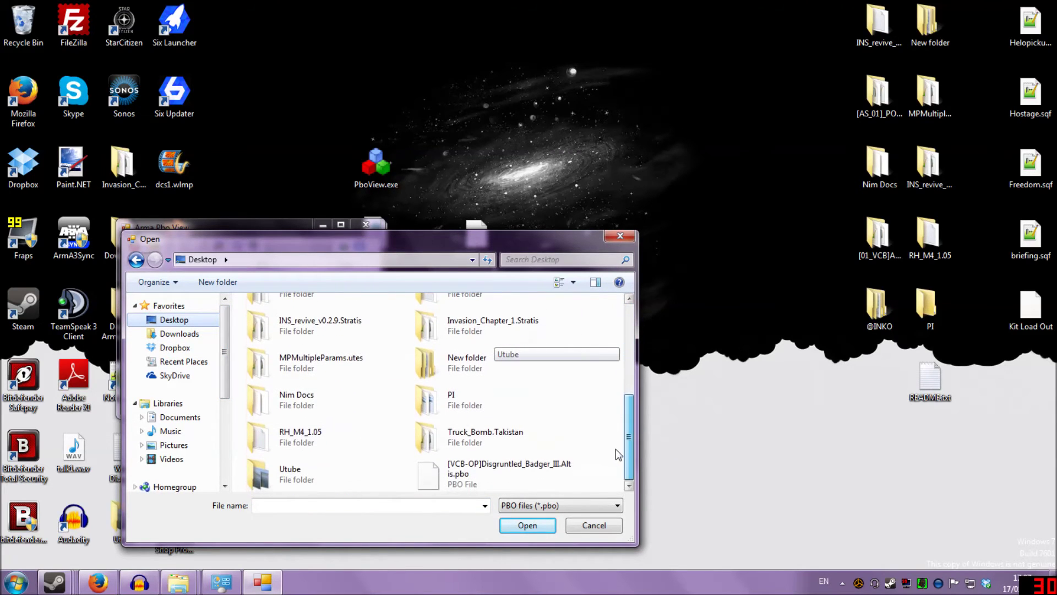
pyautogui.click(439, 465)
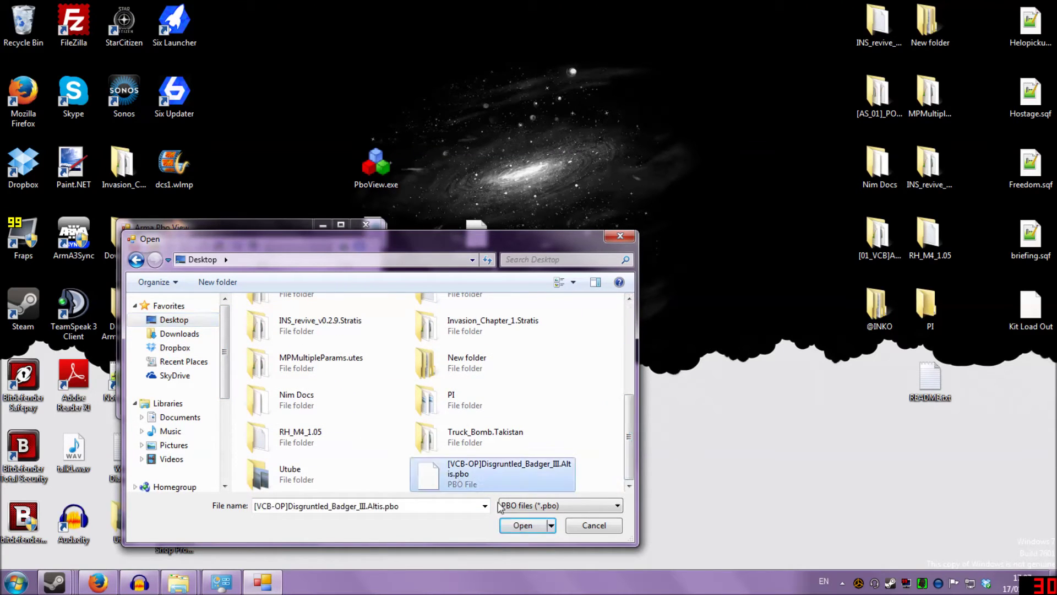
pyautogui.click(521, 530)
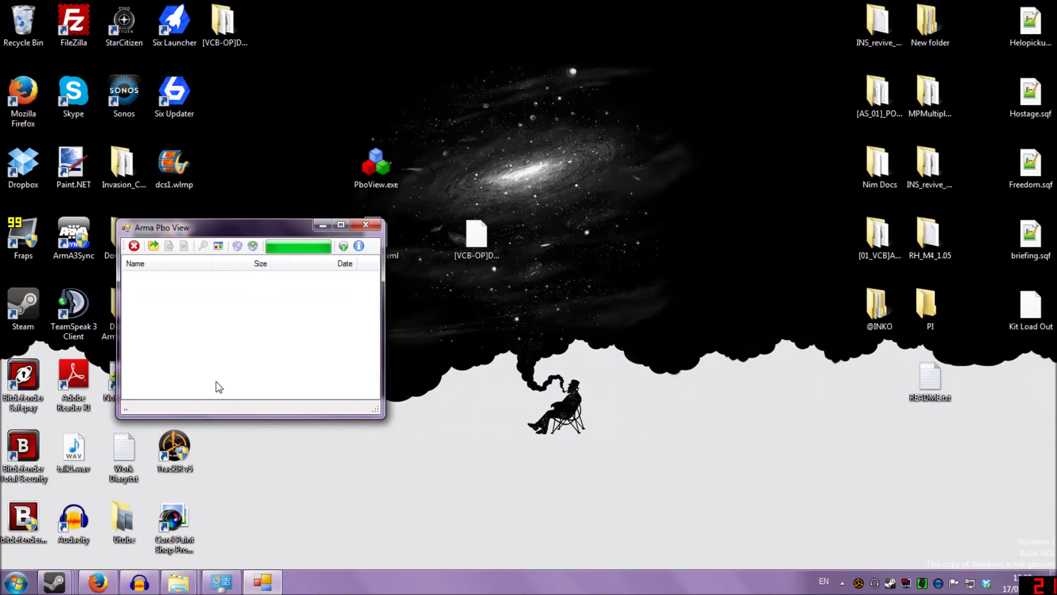
# - Move the unpacked mission folder next to its PBO on the desktop and inspect the files inside it
pyautogui.moveTo(226, 33)
pyautogui.mouseDown()
pyautogui.moveTo(630, 149)
pyautogui.moveTo(264, 66)
pyautogui.moveTo(226, 30)
pyautogui.mouseUp()
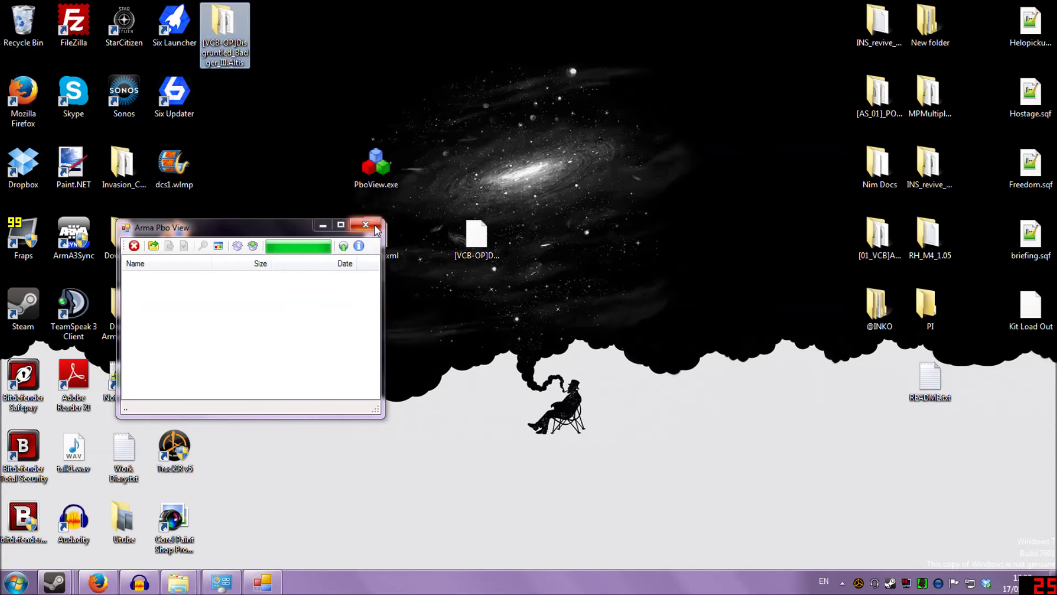
pyautogui.moveTo(391, 91); pyautogui.dragTo(521, 165)
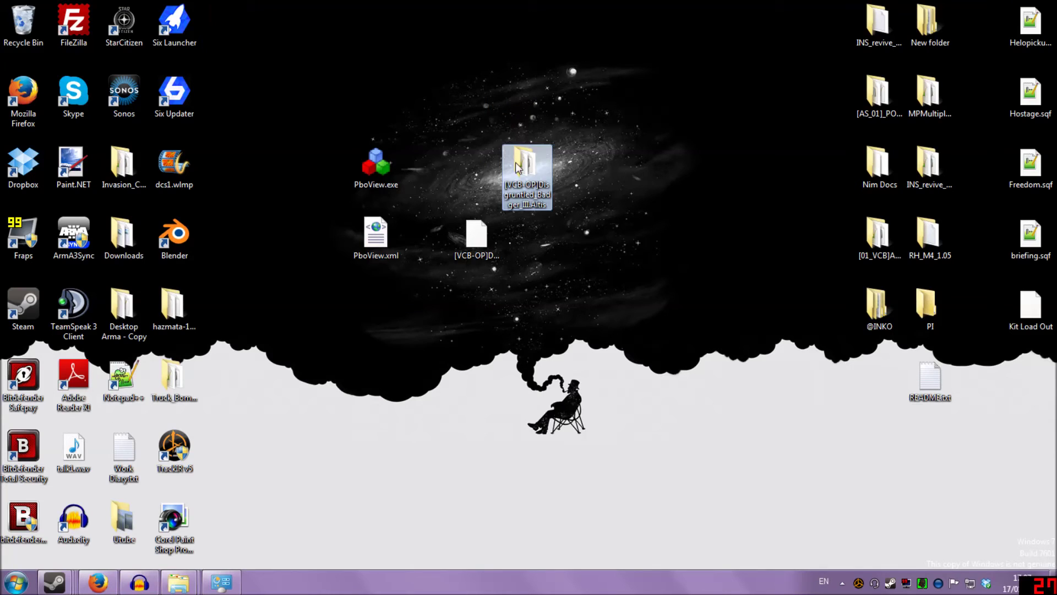
pyautogui.doubleClick(519, 165)
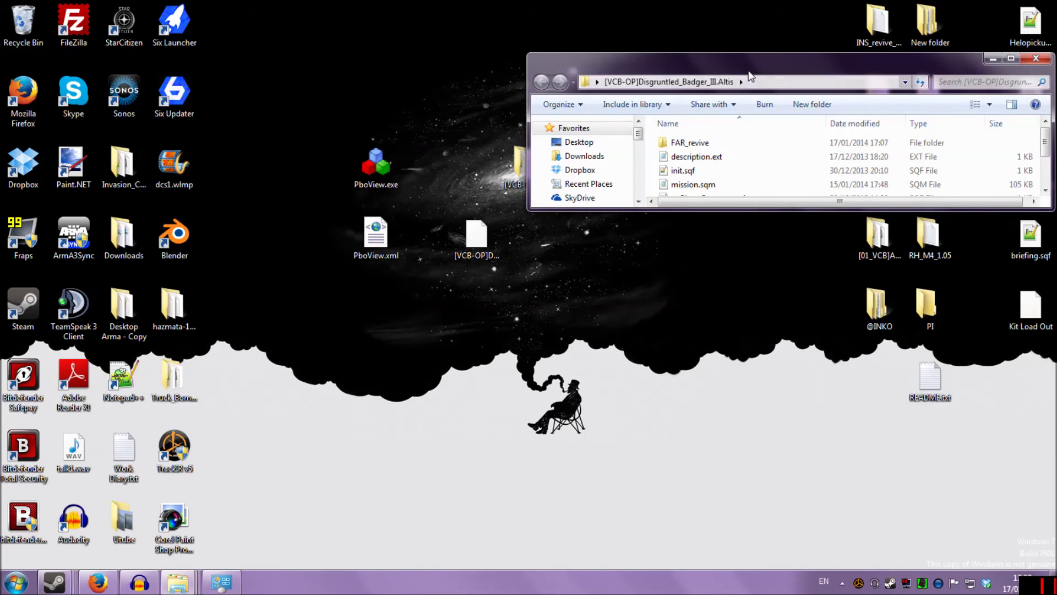
pyautogui.moveTo(771, 62); pyautogui.dragTo(1043, 245)
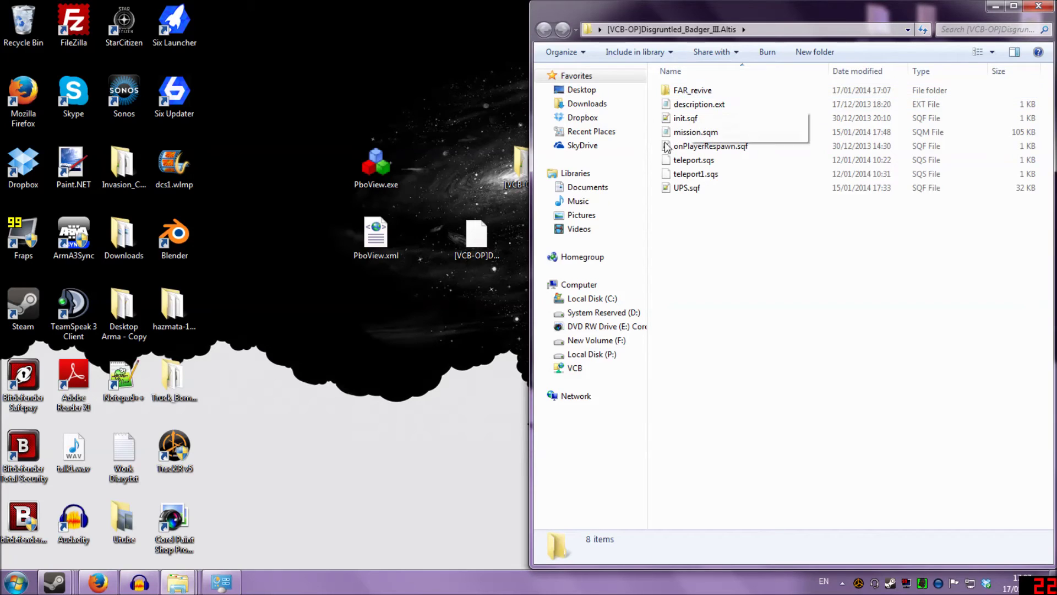
pyautogui.hotkey('alt', 'F4')
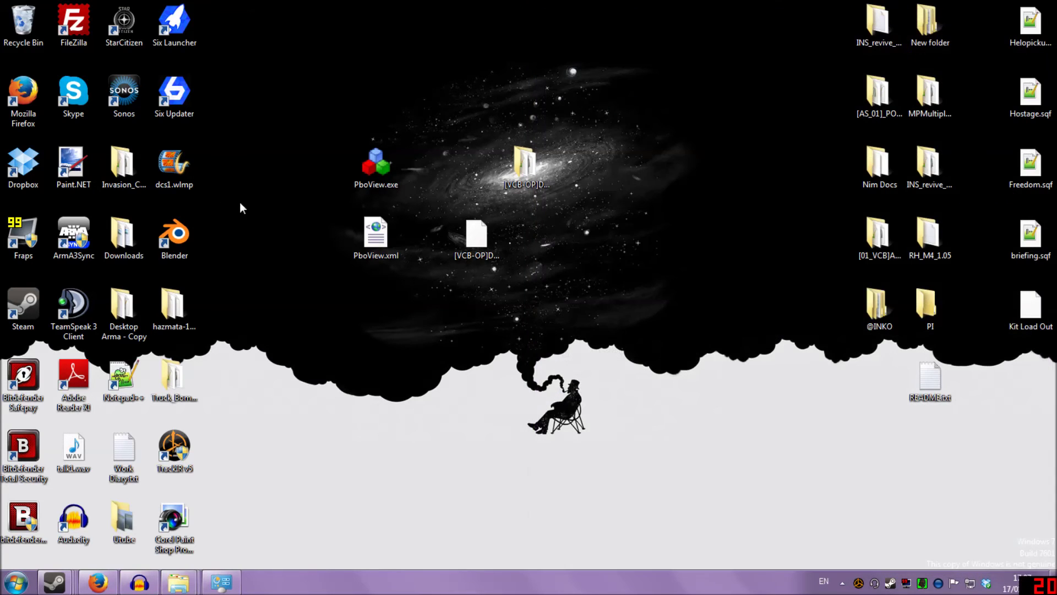
# - Open the Documents library docked to half the screen and keep the unpacked mission folder accessible on the desktop beside it
pyautogui.press('super')
pyautogui.press('Escape')
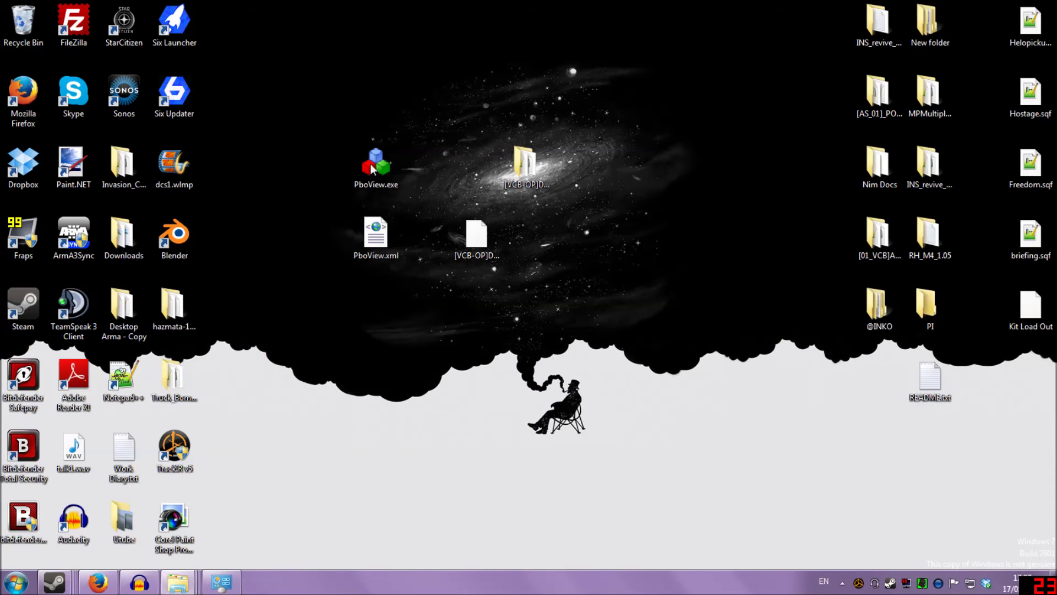
pyautogui.press('super+e')
pyautogui.moveTo(613, 61); pyautogui.dragTo(1056, 105)
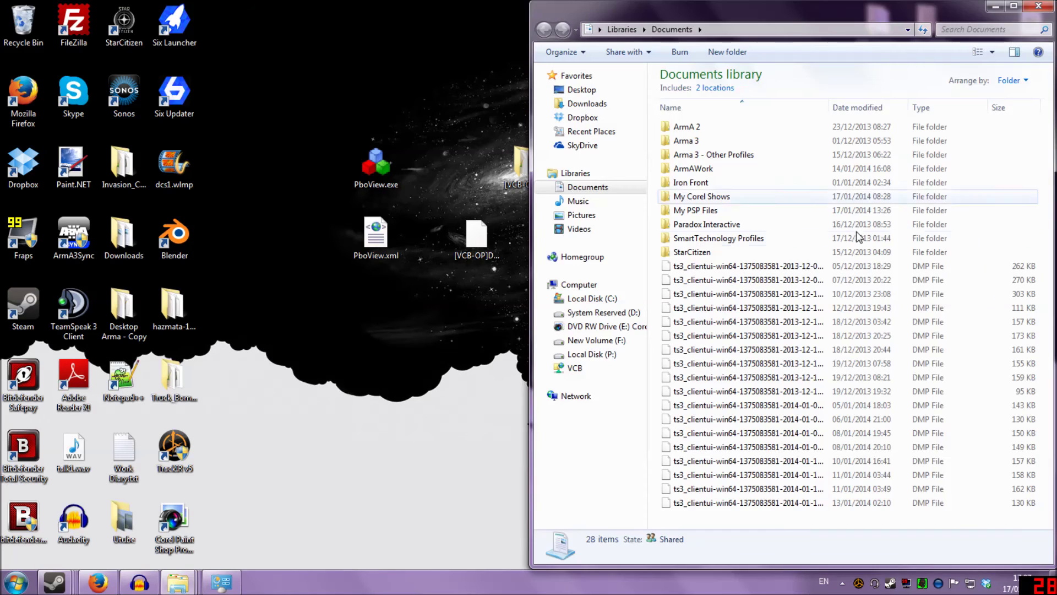
pyautogui.moveTo(522, 174); pyautogui.dragTo(481, 174)
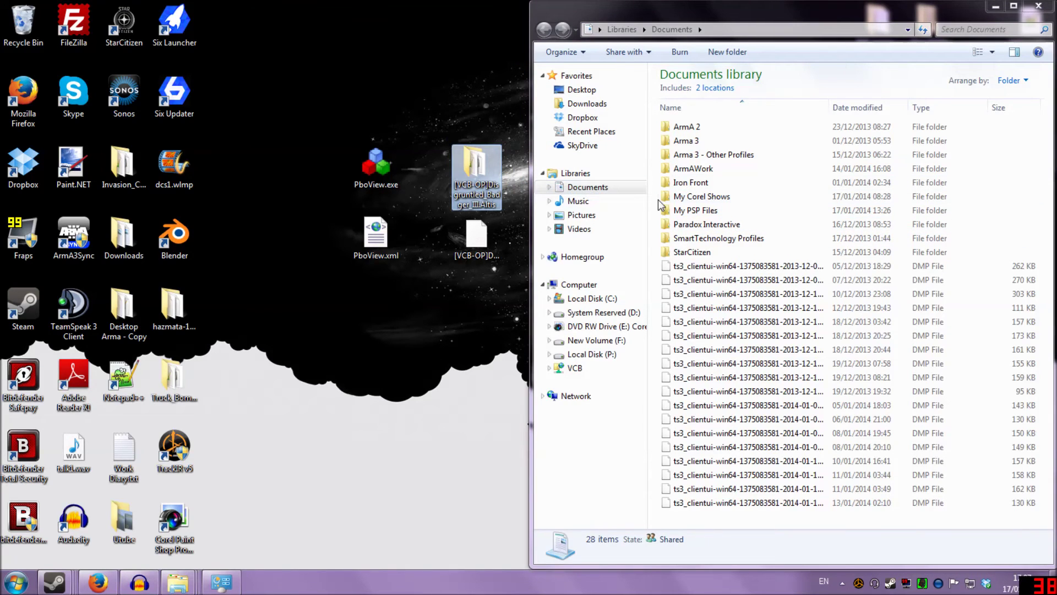
# - Move the unpacked mission folder into the player profile's missions folder under Arma 3 - Other Profiles, and return to the desktop
pyautogui.doubleClick(710, 156)
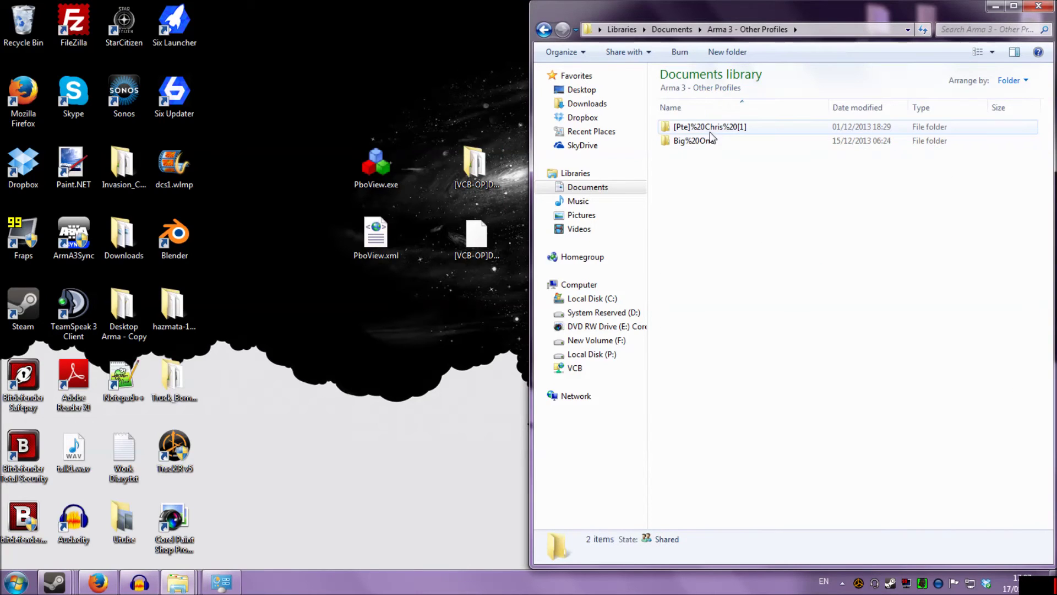
pyautogui.doubleClick(709, 131)
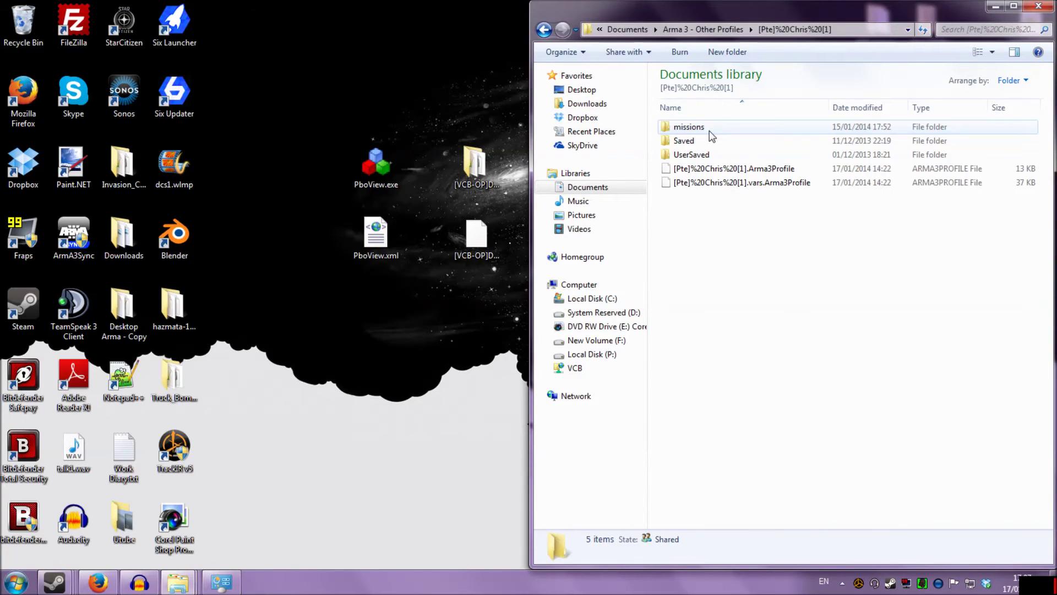
pyautogui.doubleClick(709, 131)
pyautogui.moveTo(516, 172); pyautogui.dragTo(1043, 200)
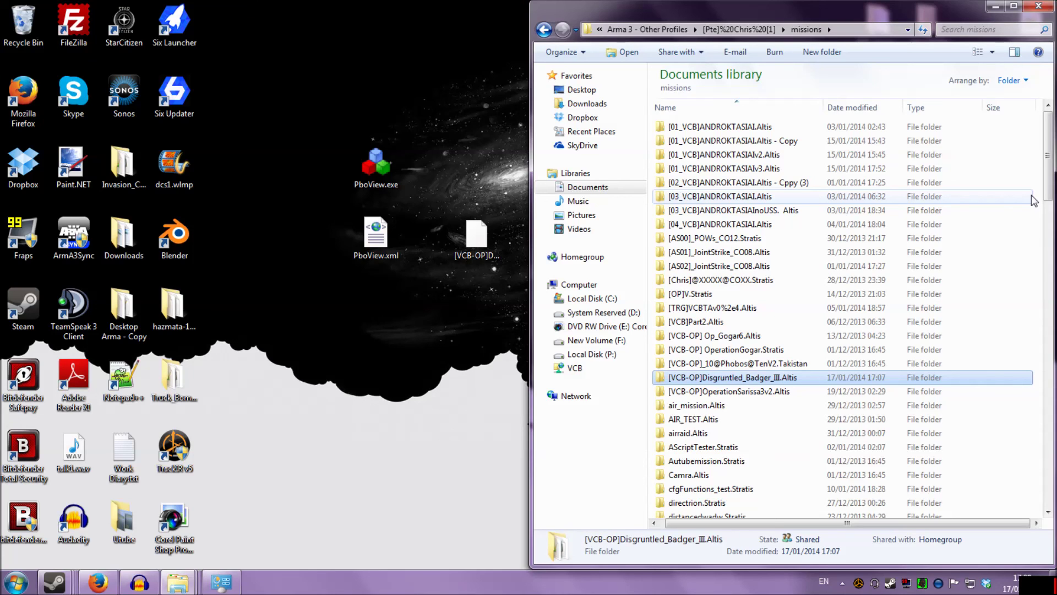
pyautogui.press('super+d')
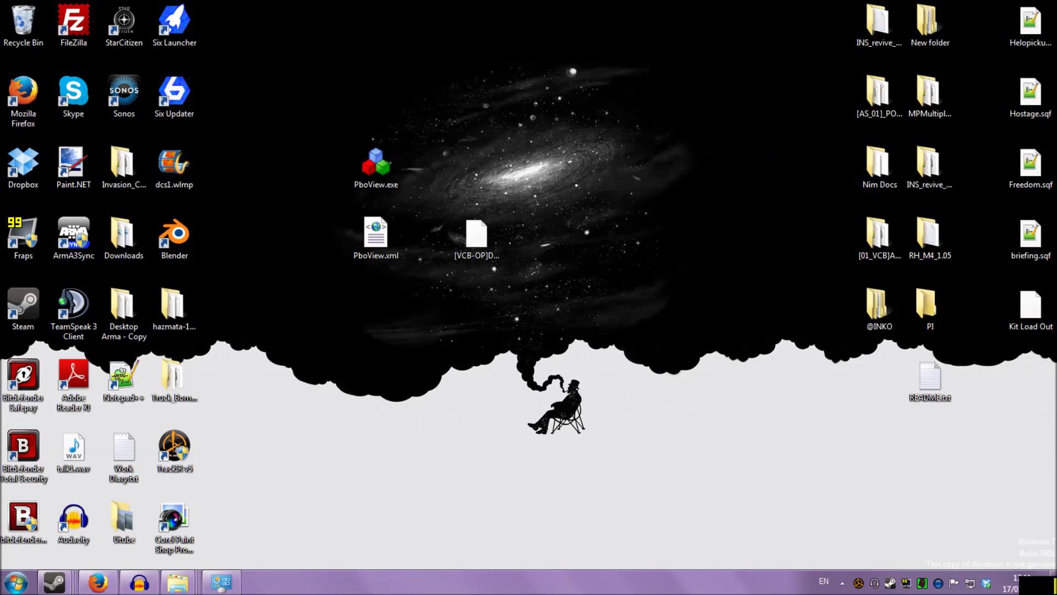